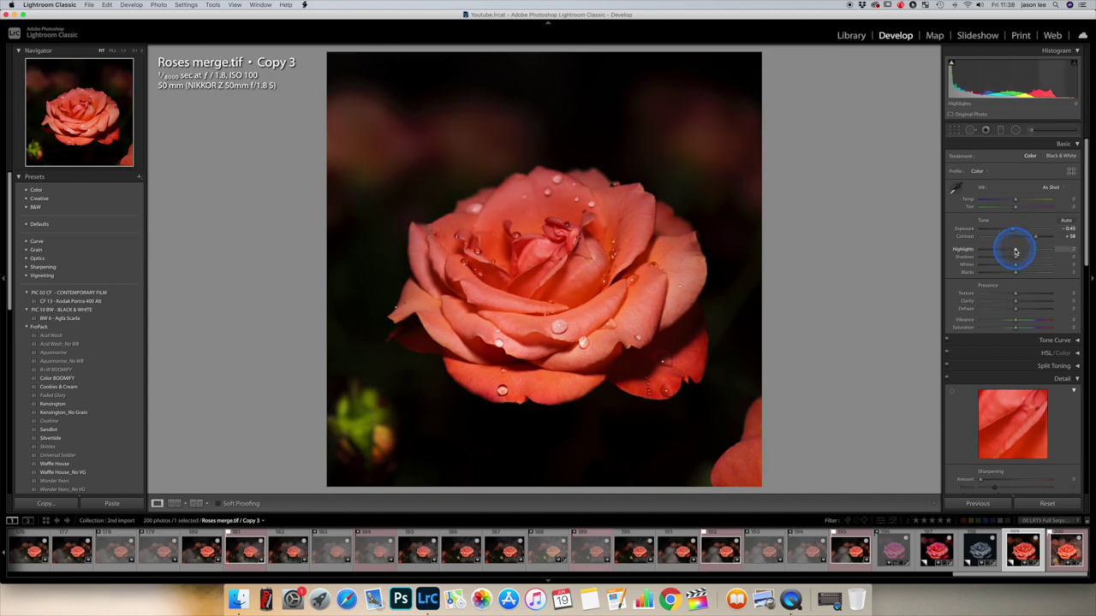
# - Set Highlights to −7, Shadows to −88, Whites to +32, Blacks to −57, Texture to +20 and Dehaze to +7
pyautogui.moveTo(1015, 251); pyautogui.dragTo(1014, 251)
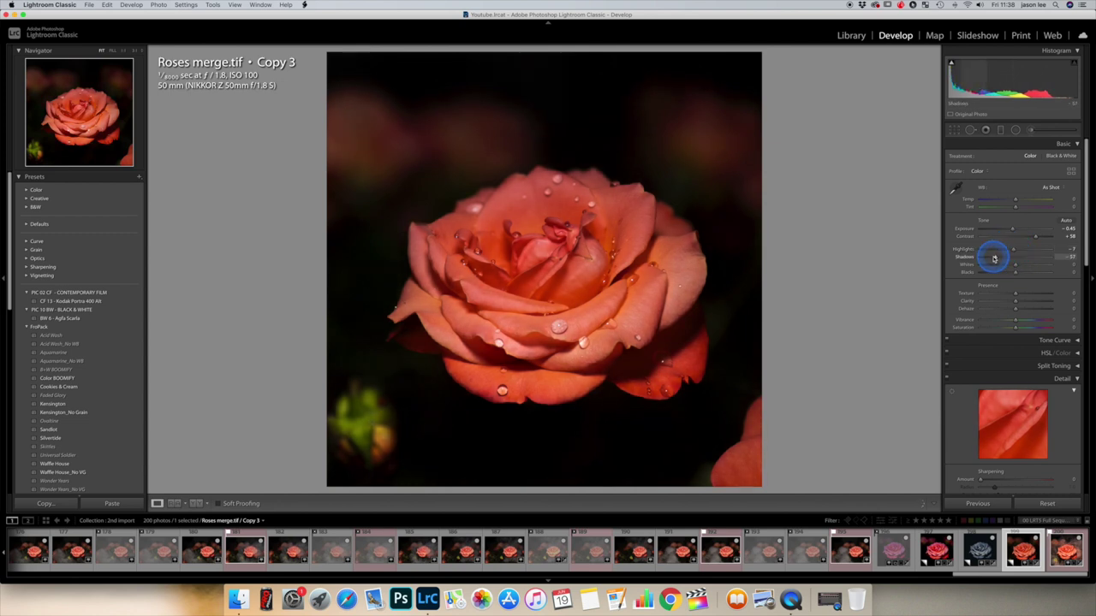
pyautogui.moveTo(984, 259); pyautogui.dragTo(1025, 268)
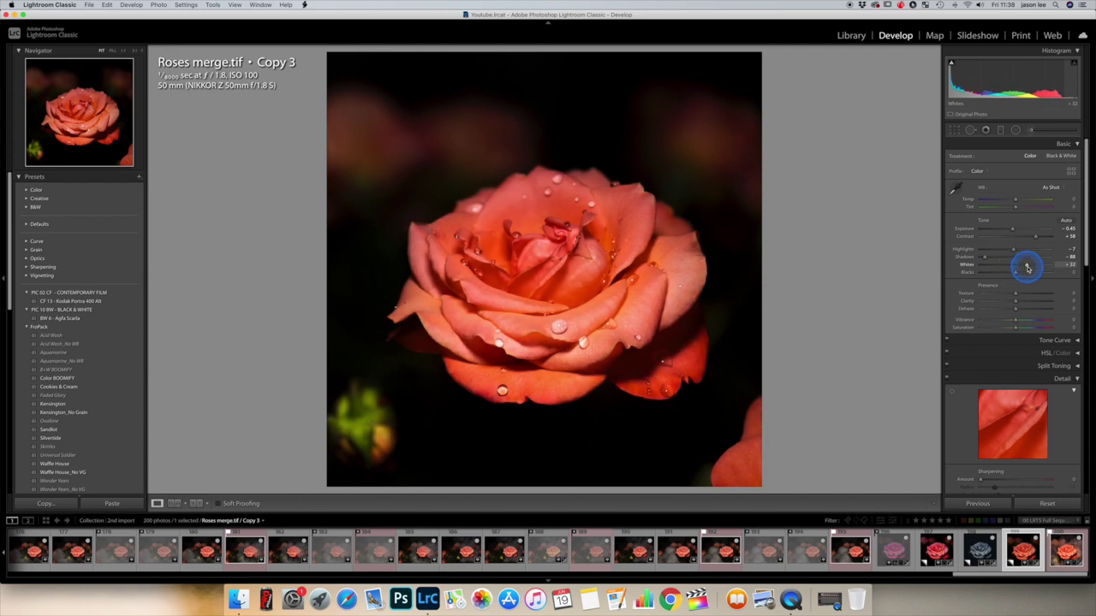
pyautogui.click(1017, 275)
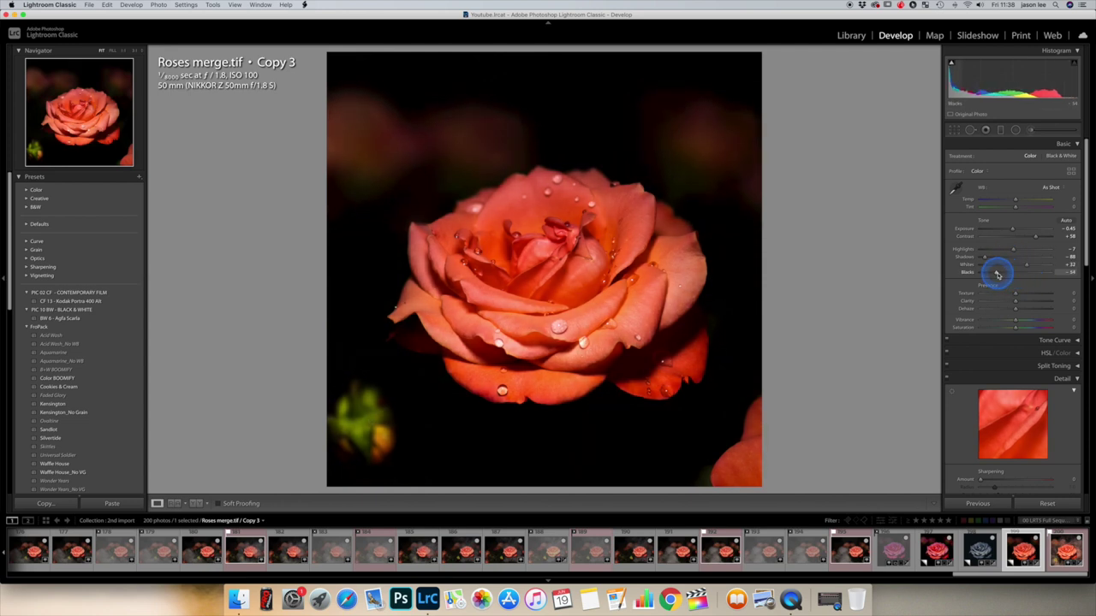
pyautogui.moveTo(996, 274); pyautogui.dragTo(998, 277)
pyautogui.click(1015, 296)
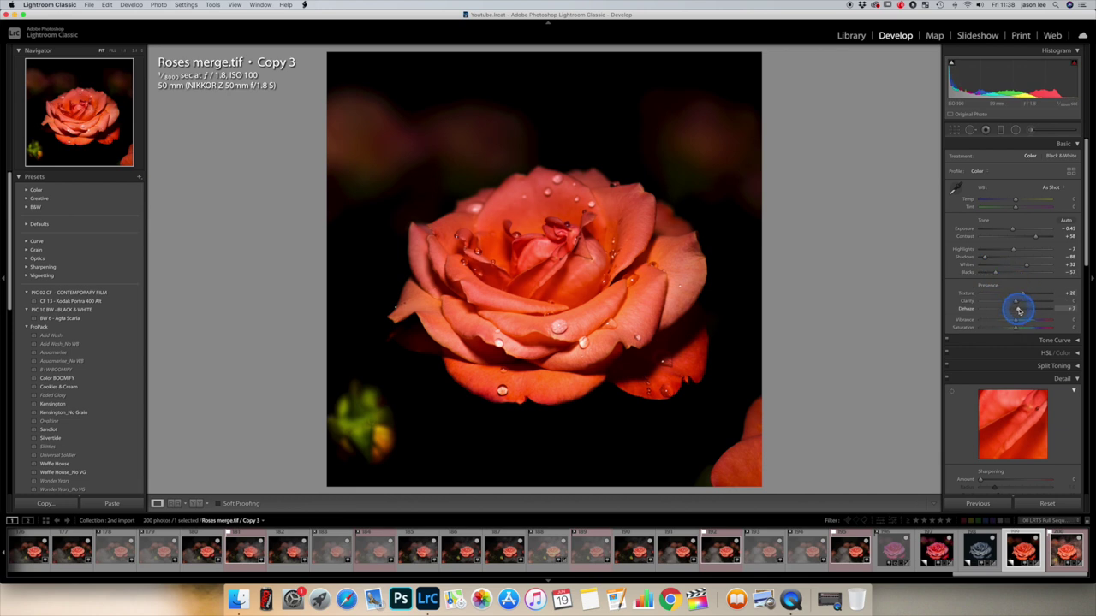
# - Sharpen the photo with an amount of 100 and masking of 83, and set luminance noise reduction to 3
pyautogui.scroll(-8, 1012, 301)
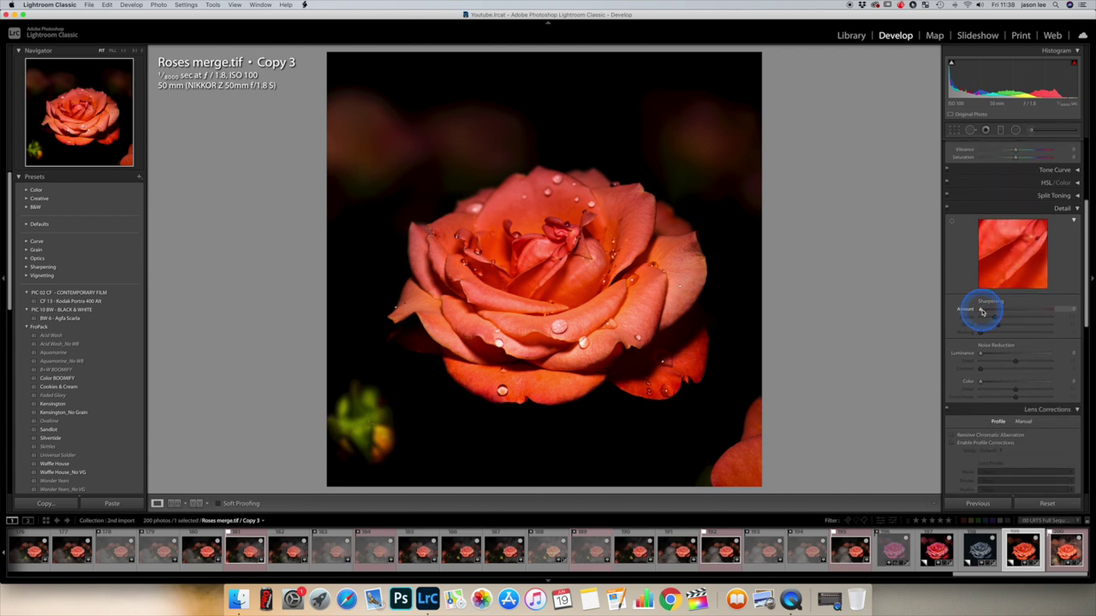
pyautogui.moveTo(981, 312); pyautogui.dragTo(1011, 312)
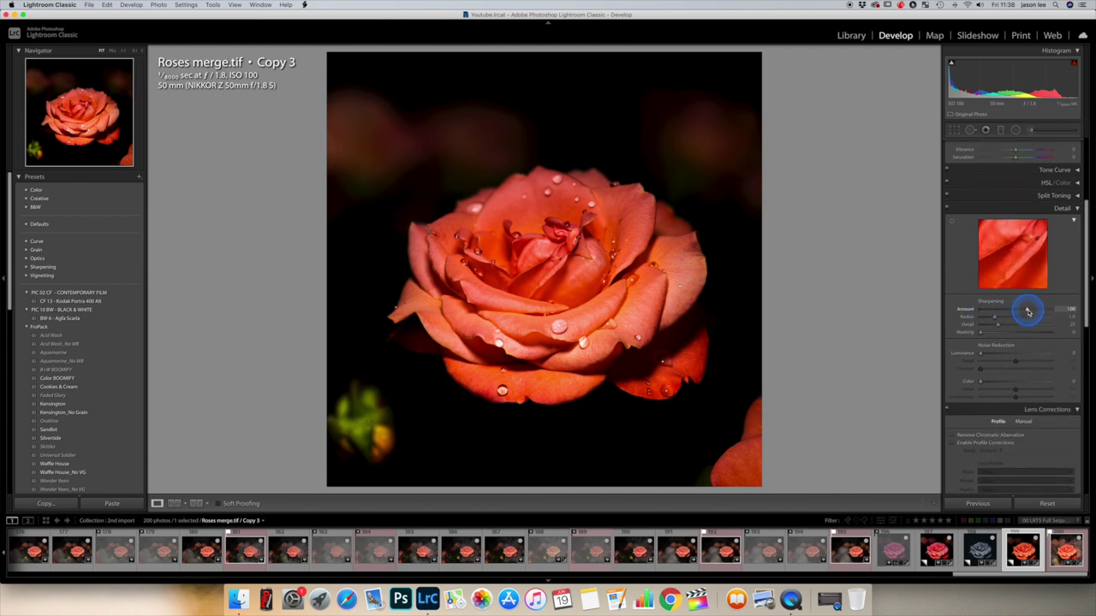
pyautogui.click(982, 333)
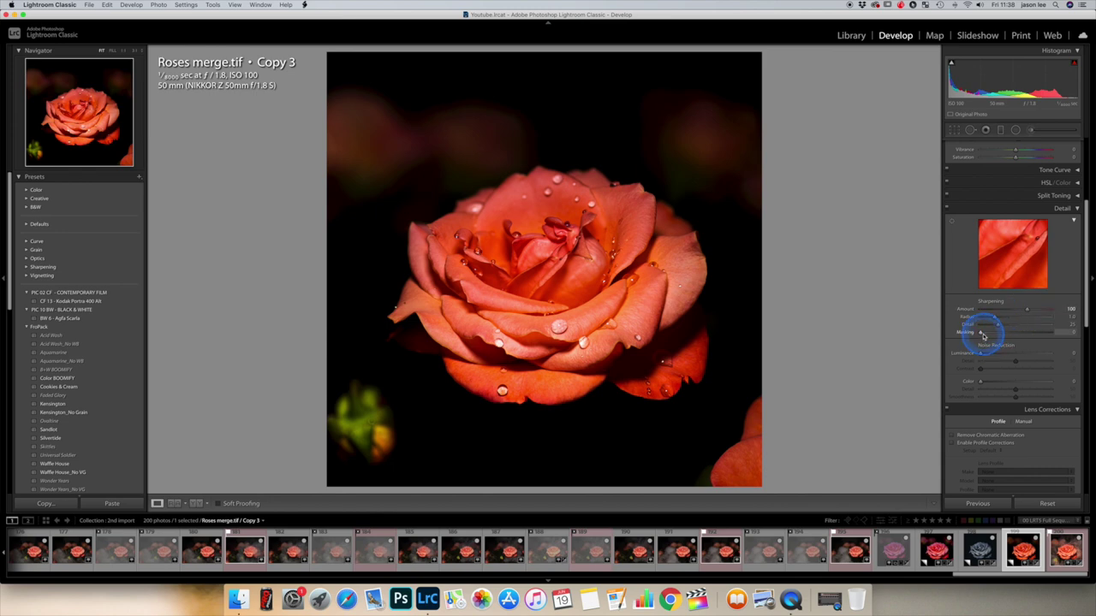
pyautogui.press('alt')
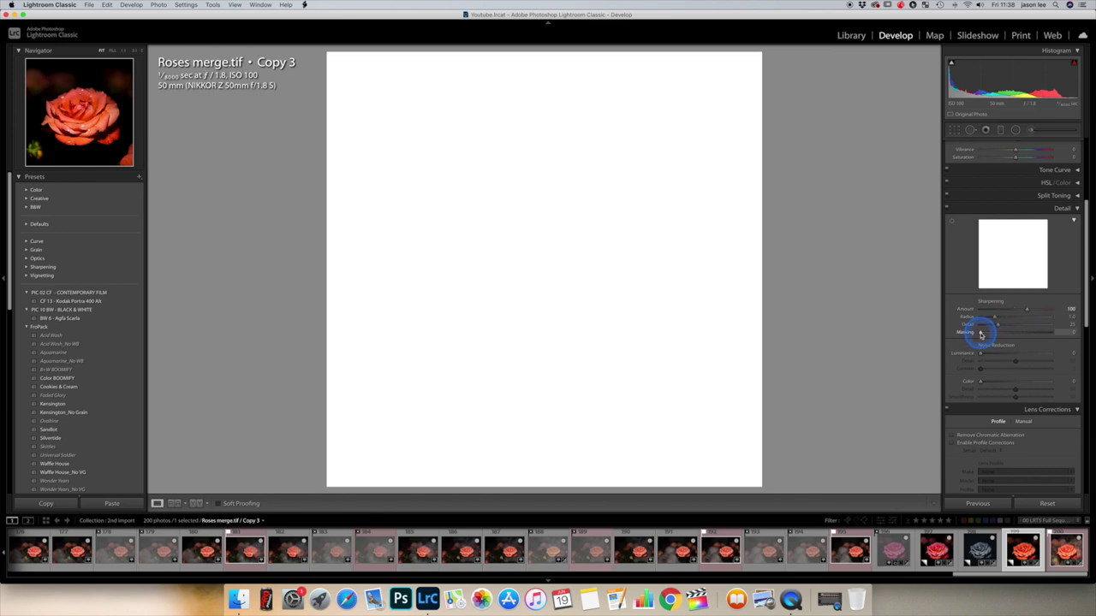
pyautogui.moveTo(982, 333); pyautogui.dragTo(1039, 339)
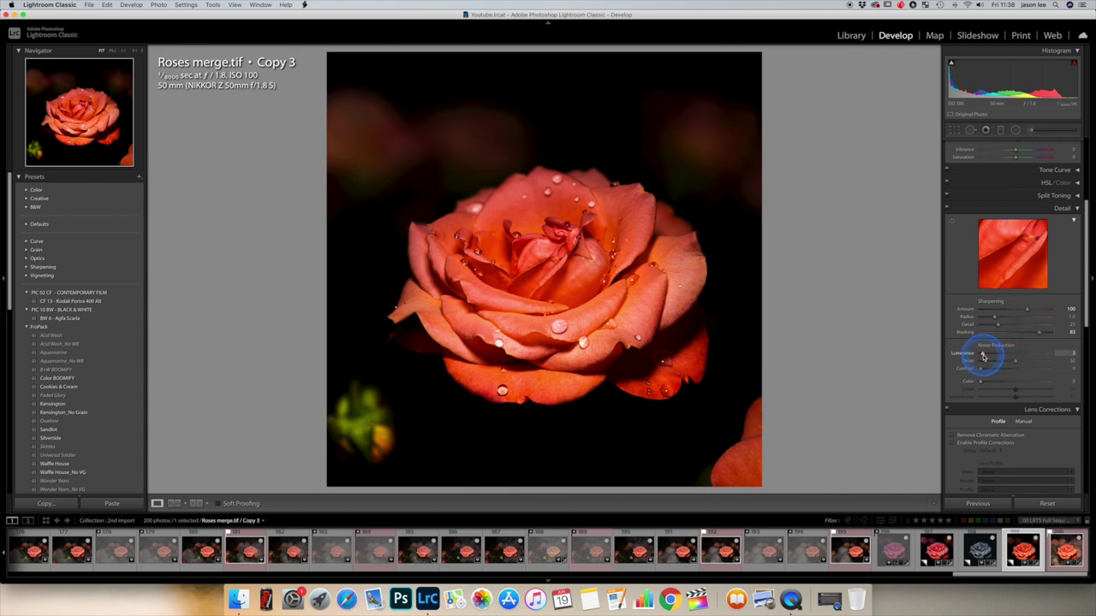
# - Remove chromatic aberration and enable profile corrections with the Nikon AF Nikkor 50mm f/1.8D lens profile
pyautogui.scroll(-2, 976, 368)
pyautogui.click(972, 388)
pyautogui.click(988, 416)
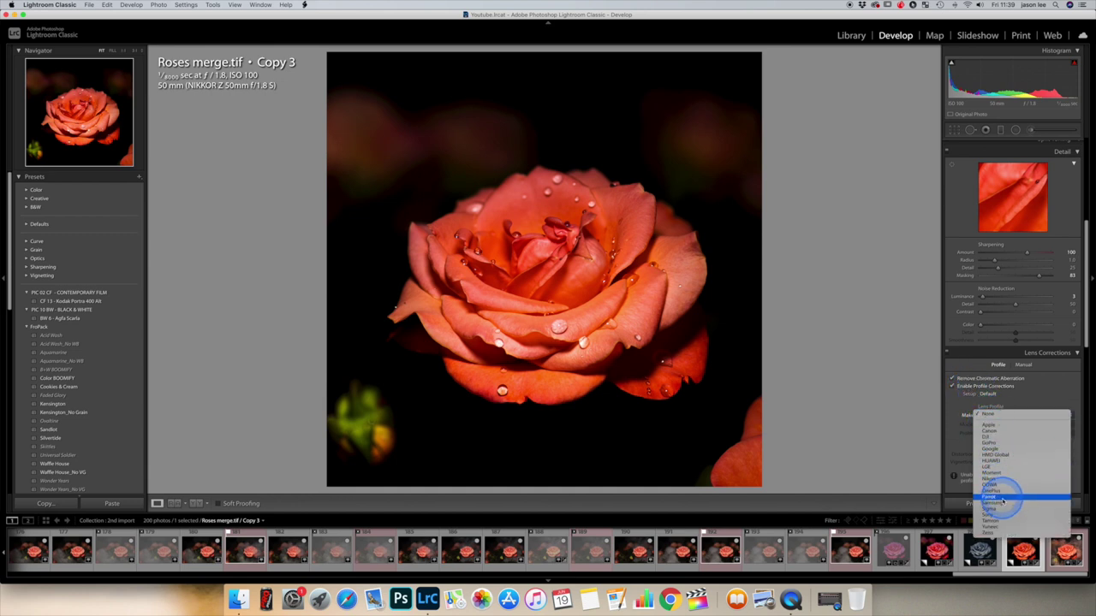
pyautogui.click(999, 479)
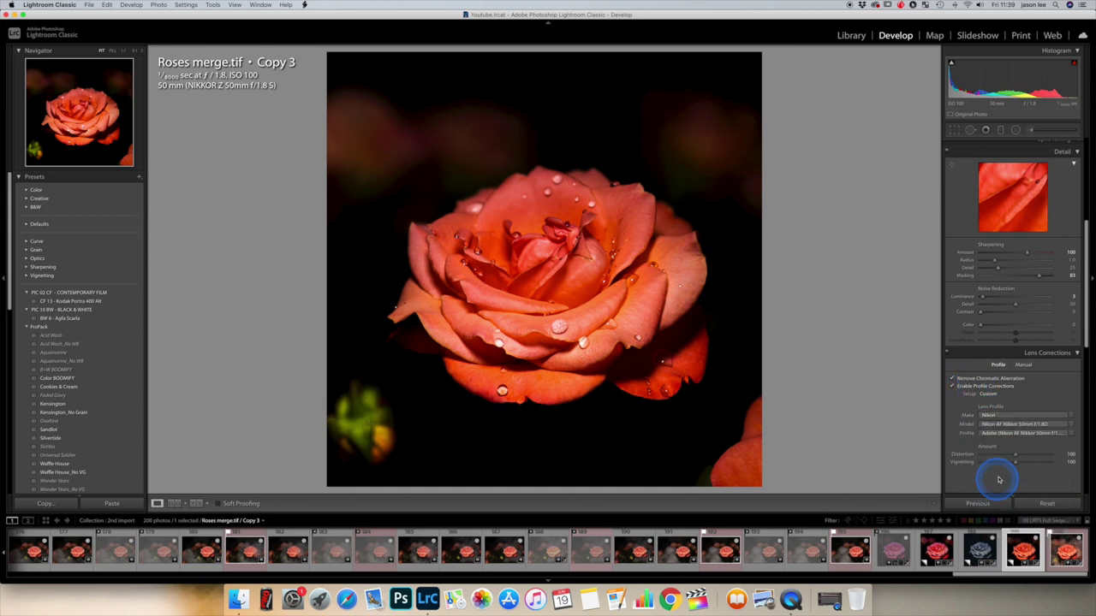
pyautogui.click(1012, 424)
# - Darken the blurred background flowers and the green bud with an adjustment brush at exposure −1.87
pyautogui.scroll(-10, 973, 437)
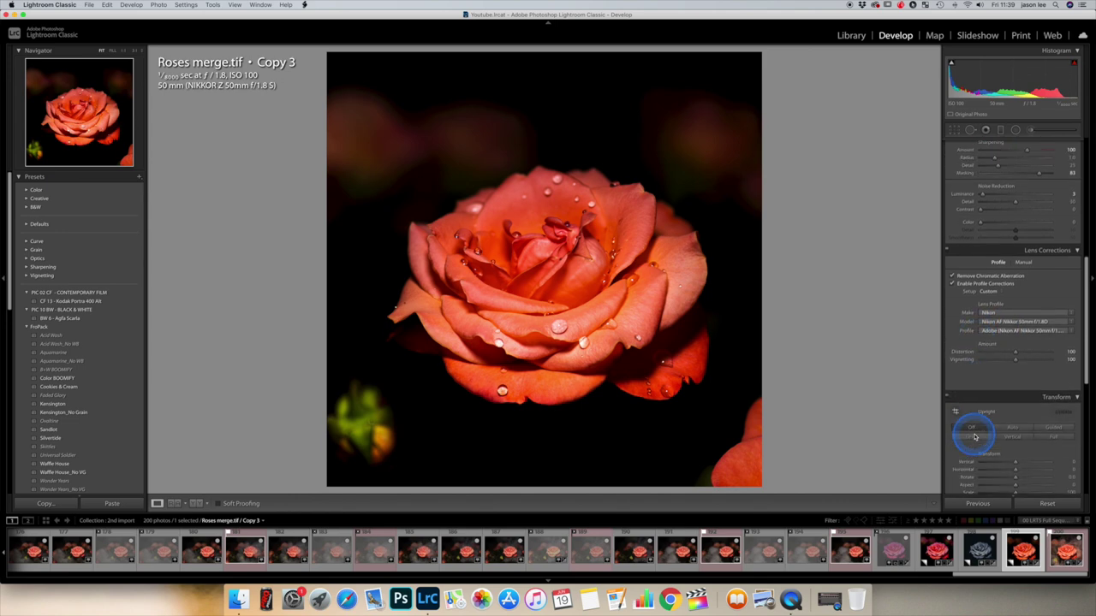
pyautogui.scroll(5, 973, 436)
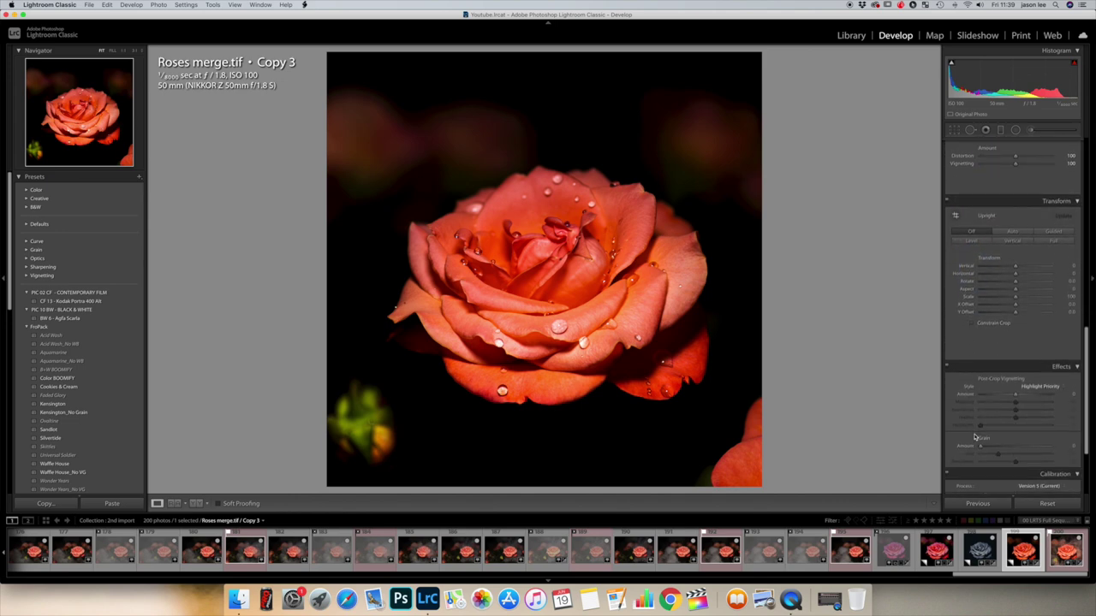
pyautogui.scroll(8, 974, 437)
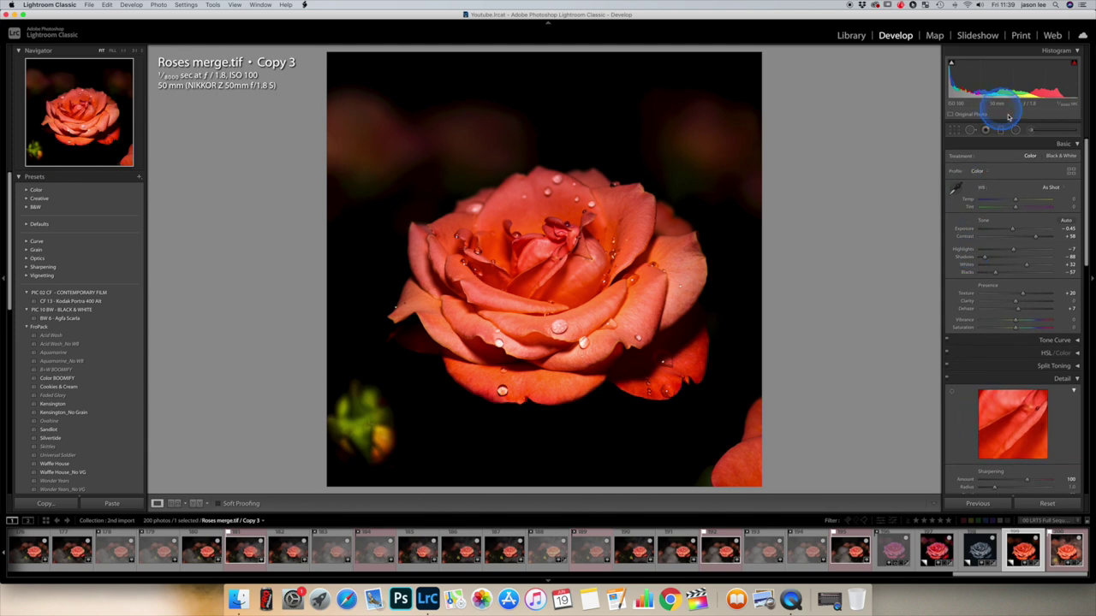
pyautogui.click(1030, 129)
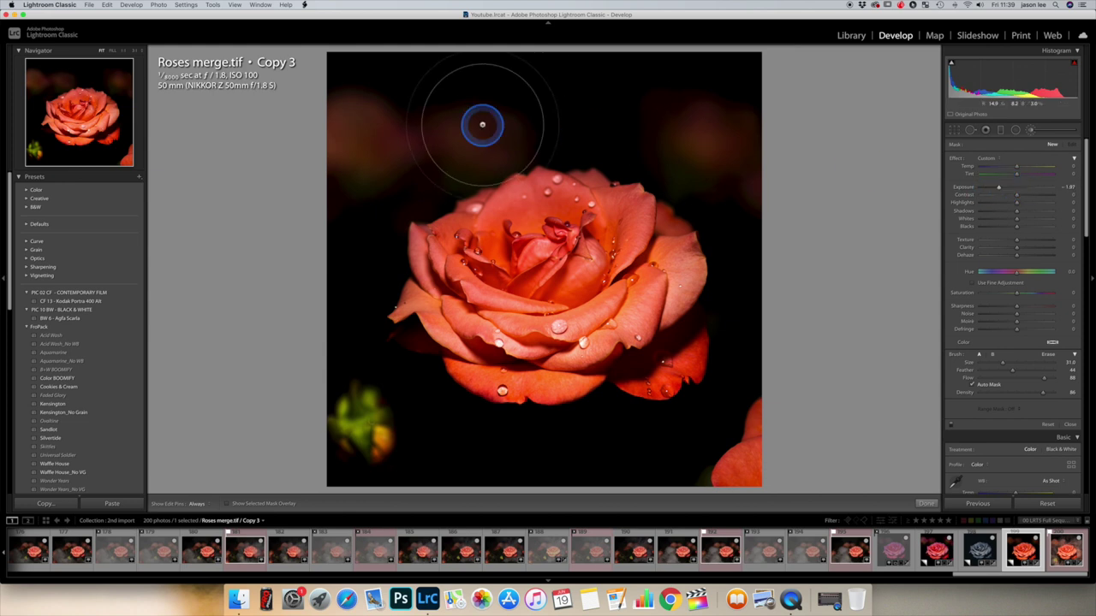
pyautogui.moveTo(410, 131)
pyautogui.mouseDown()
pyautogui.moveTo(357, 156)
pyautogui.moveTo(464, 106)
pyautogui.moveTo(614, 93)
pyautogui.moveTo(731, 137)
pyautogui.moveTo(569, 95)
pyautogui.moveTo(396, 142)
pyautogui.moveTo(342, 176)
pyautogui.moveTo(492, 118)
pyautogui.moveTo(632, 106)
pyautogui.moveTo(711, 154)
pyautogui.moveTo(785, 260)
pyautogui.moveTo(800, 423)
pyautogui.moveTo(703, 478)
pyautogui.moveTo(342, 445)
pyautogui.moveTo(379, 420)
pyautogui.moveTo(373, 358)
pyautogui.mouseUp()
pyautogui.scroll(-5, 393, 407)
pyautogui.moveTo(393, 407)
pyautogui.mouseDown()
pyautogui.moveTo(358, 407)
pyautogui.moveTo(363, 425)
pyautogui.moveTo(402, 451)
pyautogui.moveTo(387, 449)
pyautogui.moveTo(354, 400)
pyautogui.moveTo(371, 446)
pyautogui.moveTo(339, 417)
pyautogui.moveTo(349, 409)
pyautogui.moveTo(371, 445)
pyautogui.moveTo(588, 476)
pyautogui.moveTo(757, 466)
pyautogui.moveTo(762, 424)
pyautogui.moveTo(747, 427)
pyautogui.moveTo(720, 473)
pyautogui.moveTo(762, 474)
pyautogui.moveTo(394, 456)
pyautogui.moveTo(428, 440)
pyautogui.mouseUp()
pyautogui.click(926, 503)
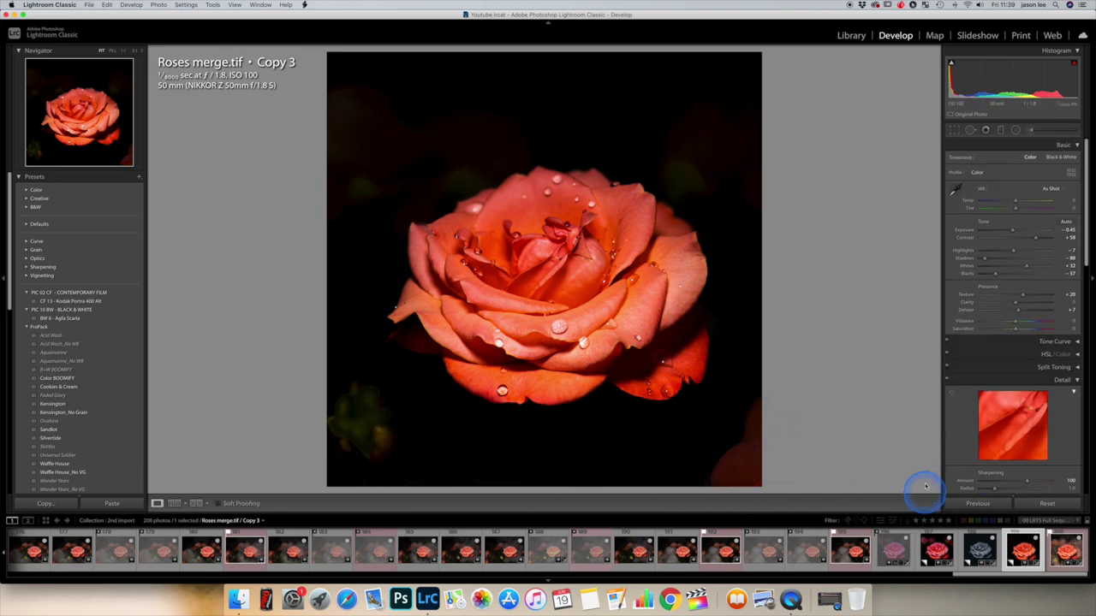
# - Brighten the dark petal at the rose's lower left with a new small adjustment brush at exposure 1.17
pyautogui.click(1034, 131)
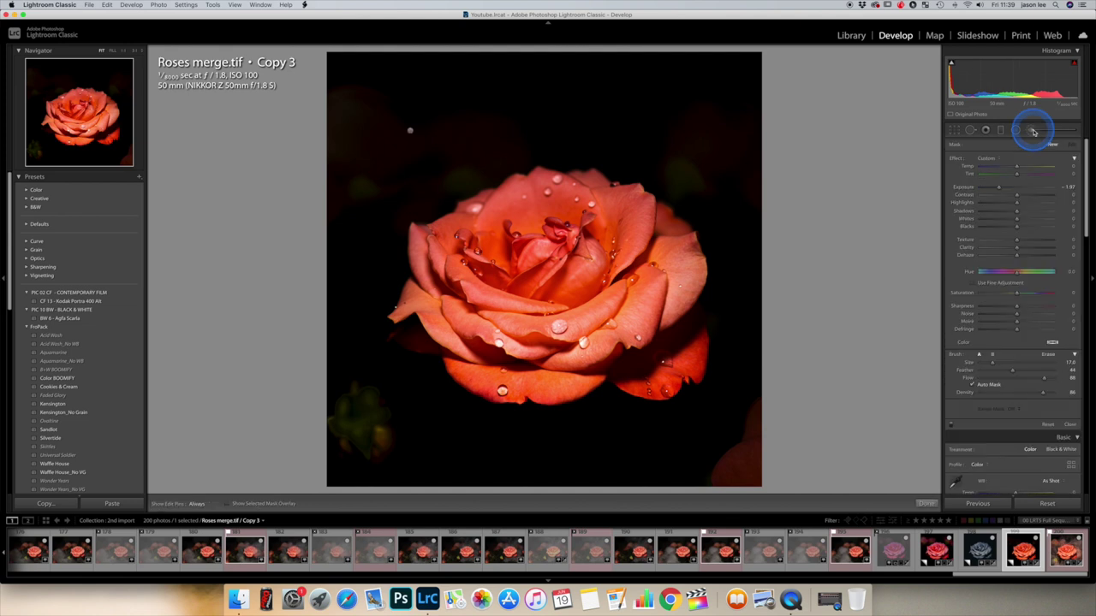
pyautogui.click(1027, 187)
pyautogui.scroll(-3, 432, 335)
pyautogui.scroll(-3, 425, 336)
pyautogui.press('h')
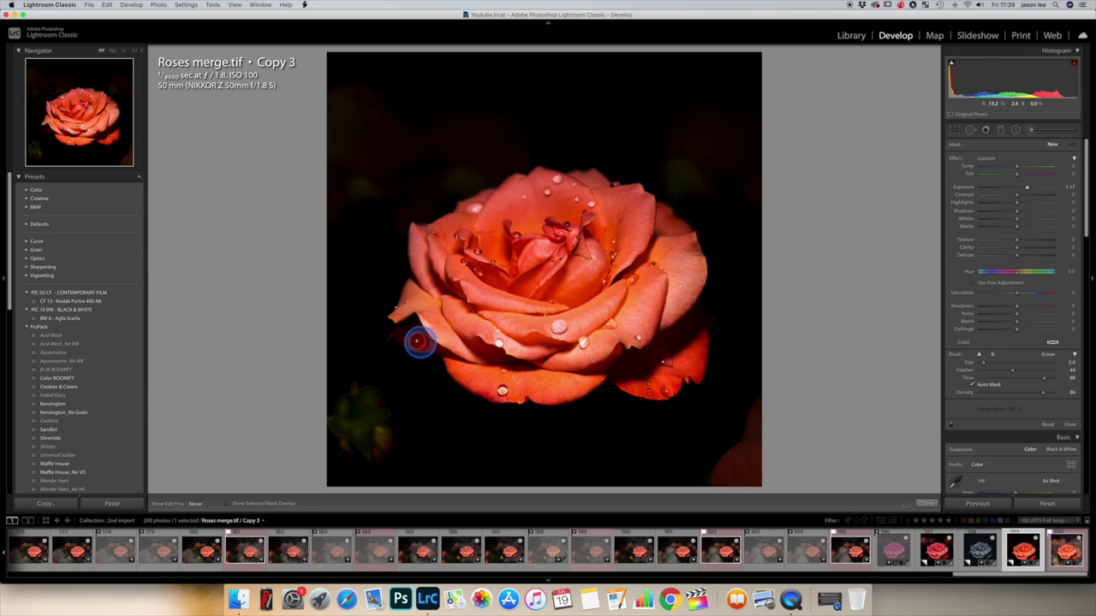
pyautogui.click(402, 336)
pyautogui.press('h')
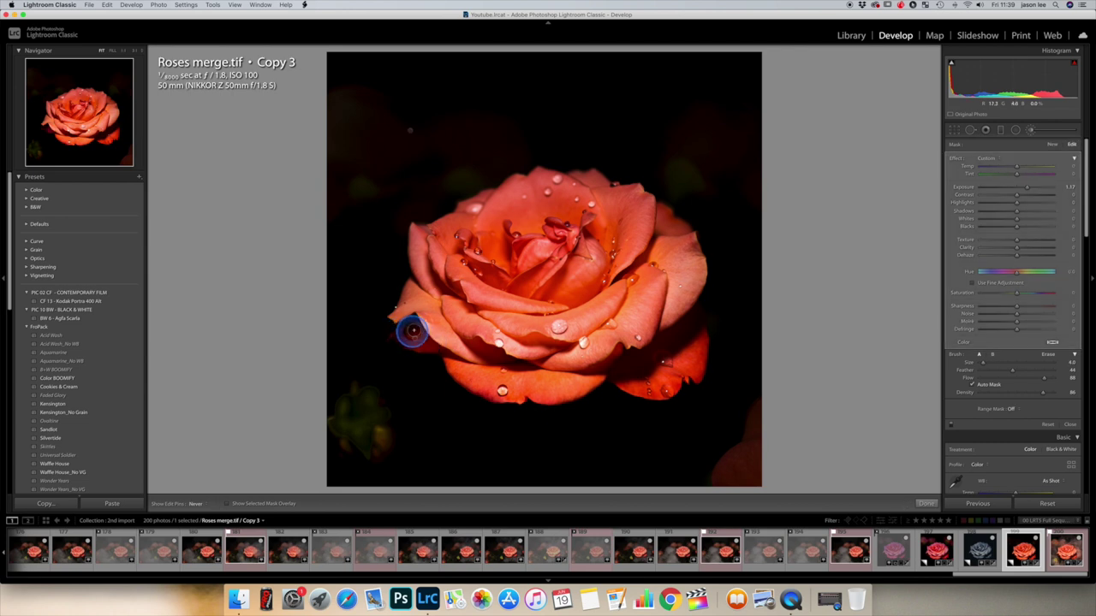
pyautogui.moveTo(407, 331); pyautogui.dragTo(428, 341)
pyautogui.press('h')
# - Try brightening the rose's lower-right petal with a size 12 brush, undo the stroke and close the adjustment brush
pyautogui.scroll(8, 643, 362)
pyautogui.press('h')
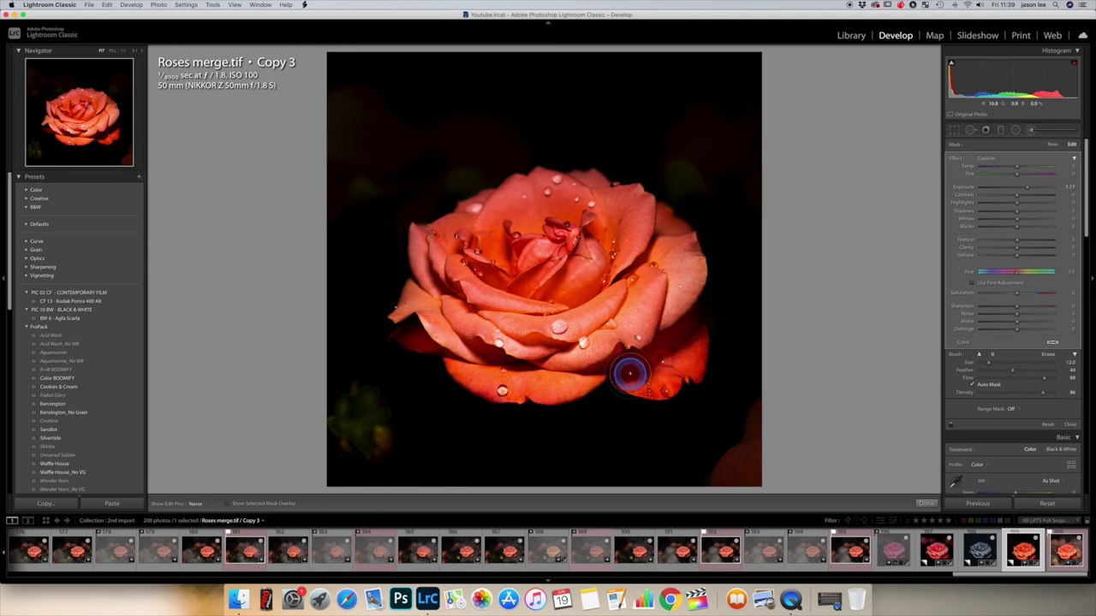
pyautogui.press('h')
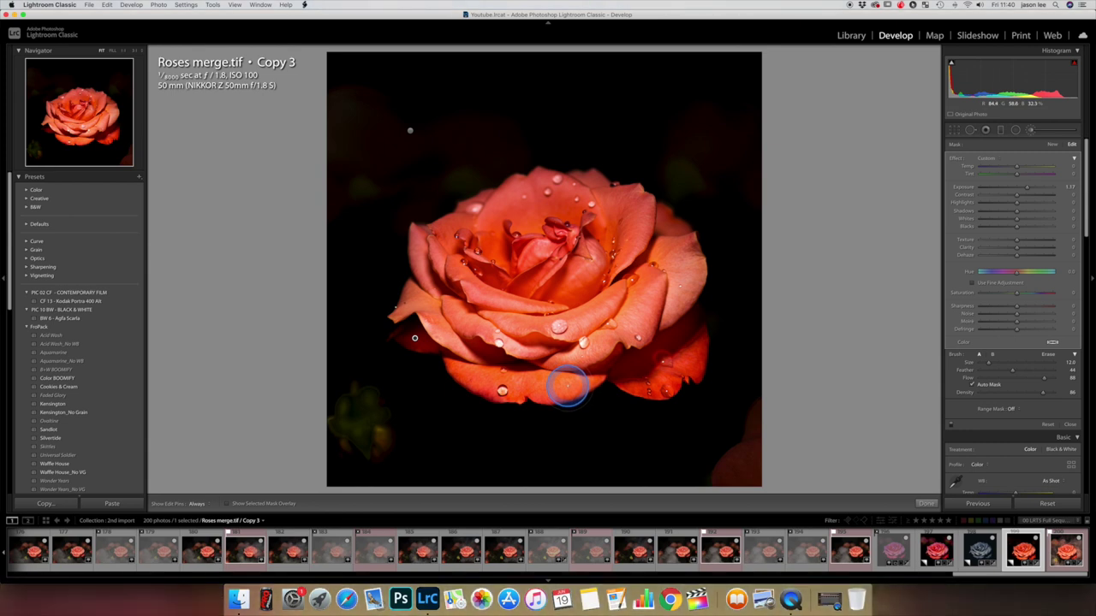
pyautogui.press('super+z')
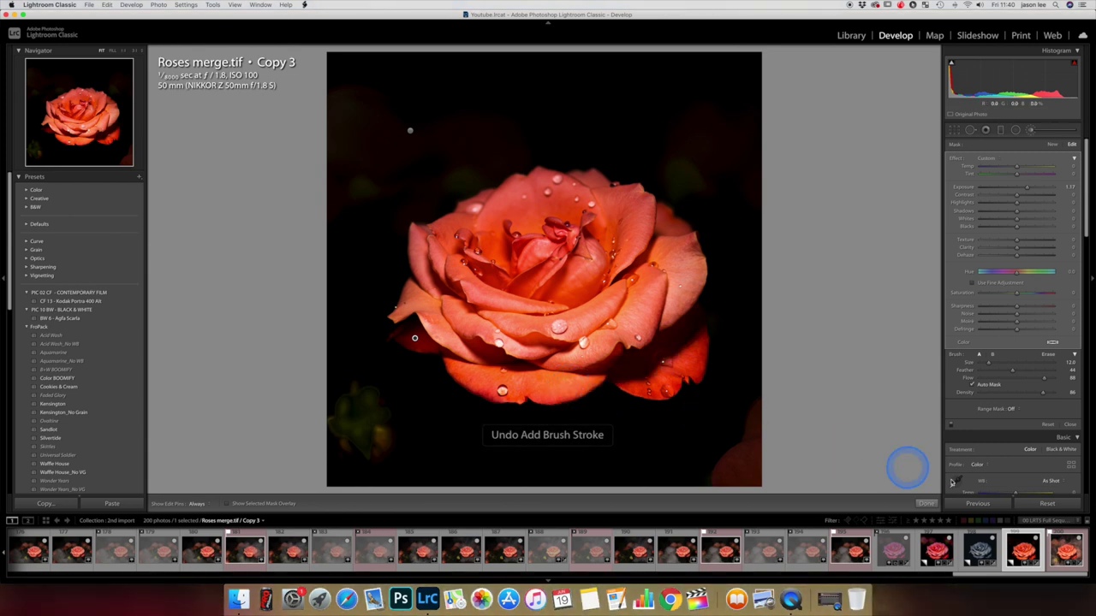
pyautogui.click(929, 503)
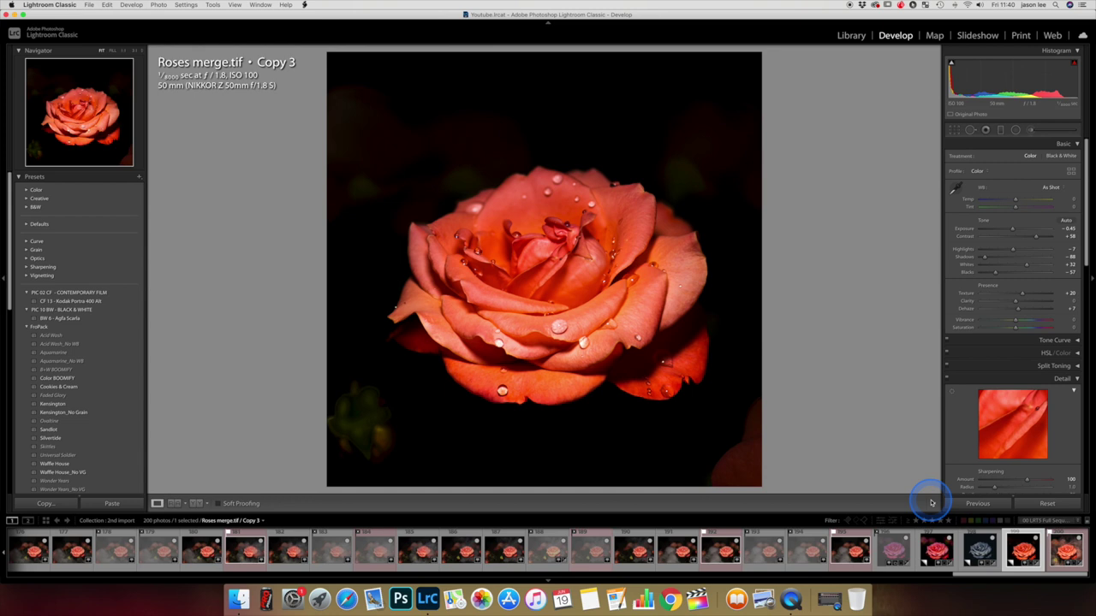
# - Darken the background below, above and at the corners around the rose with angled graduated filters at exposure −1.09
pyautogui.click(1001, 132)
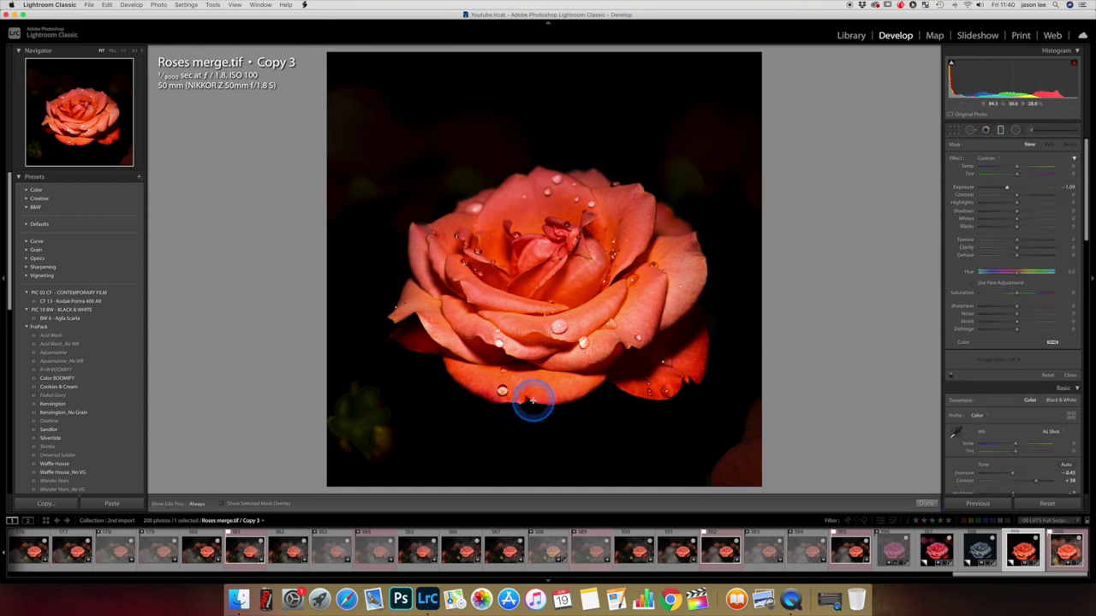
pyautogui.moveTo(521, 414)
pyautogui.mouseDown()
pyautogui.moveTo(531, 380)
pyautogui.moveTo(527, 398)
pyautogui.mouseUp()
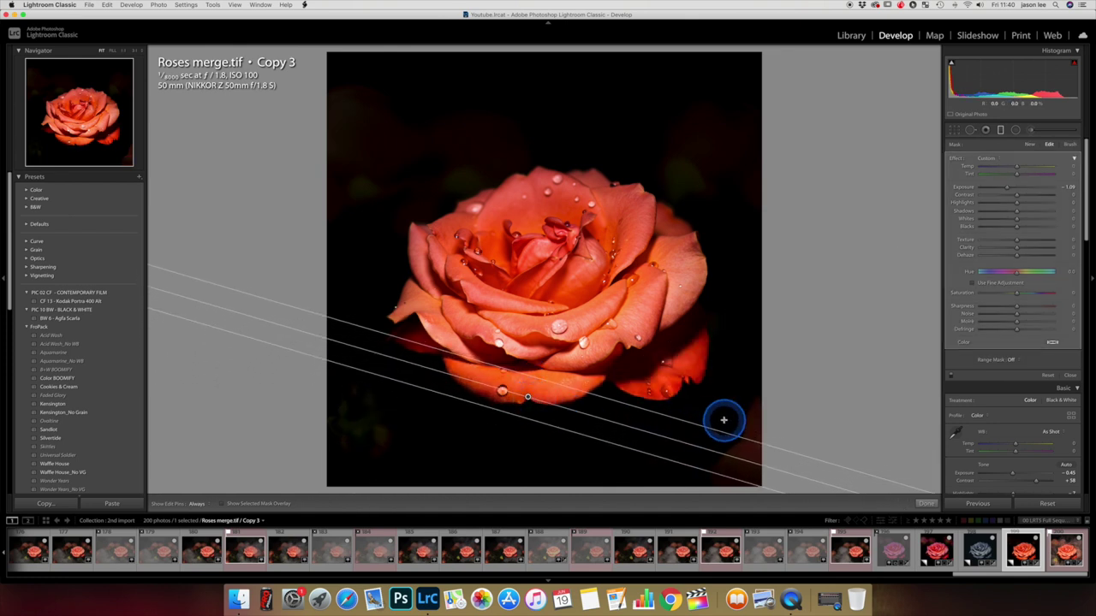
pyautogui.moveTo(418, 435); pyautogui.dragTo(455, 403)
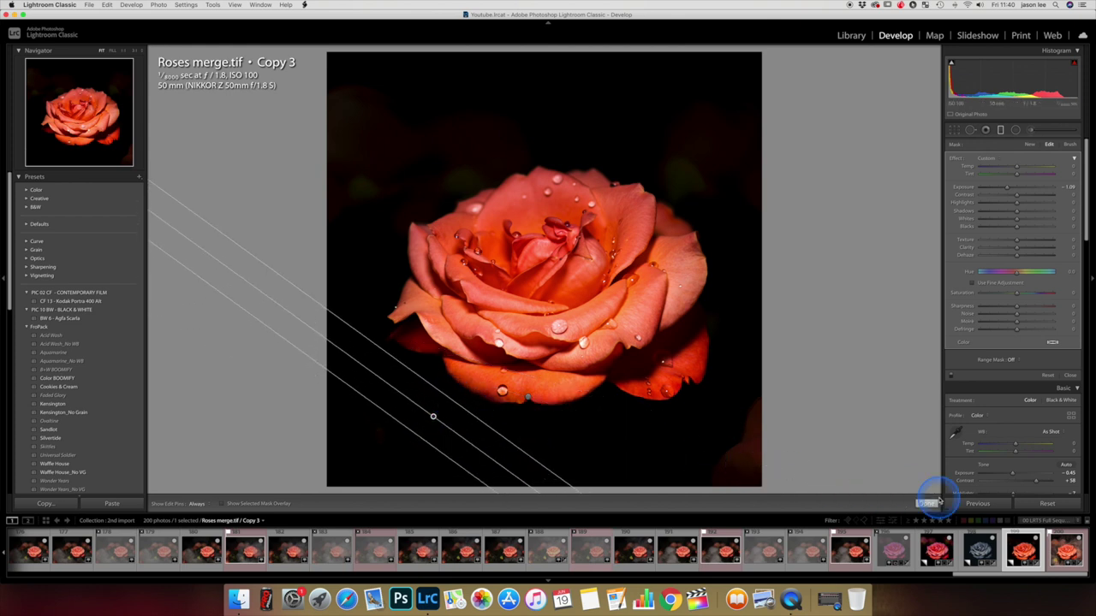
pyautogui.moveTo(538, 115); pyautogui.dragTo(641, 185)
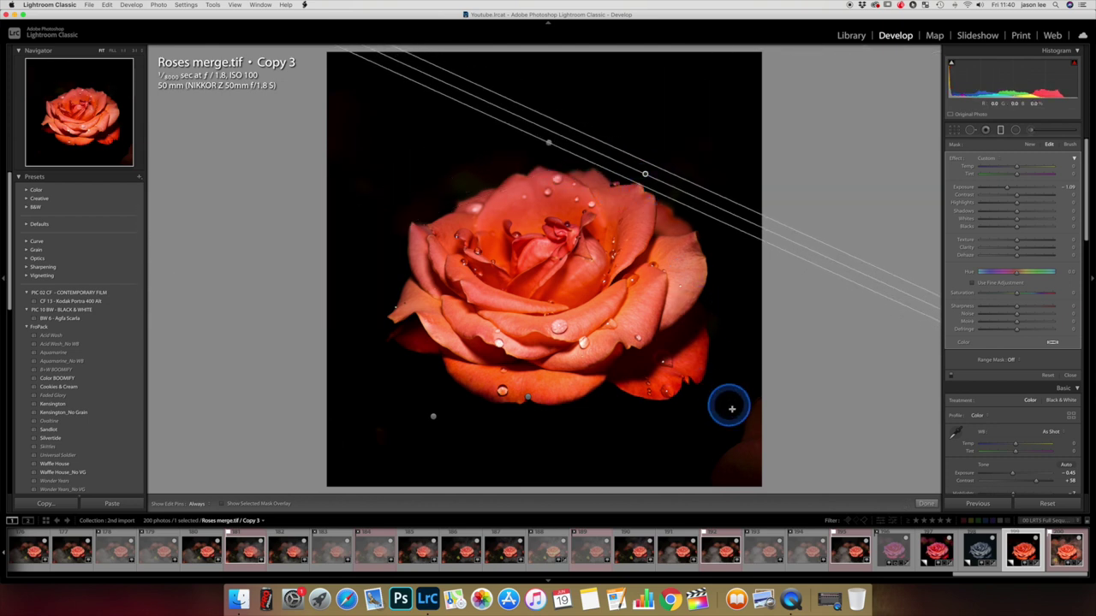
pyautogui.moveTo(737, 460); pyautogui.dragTo(685, 411)
pyautogui.click(927, 503)
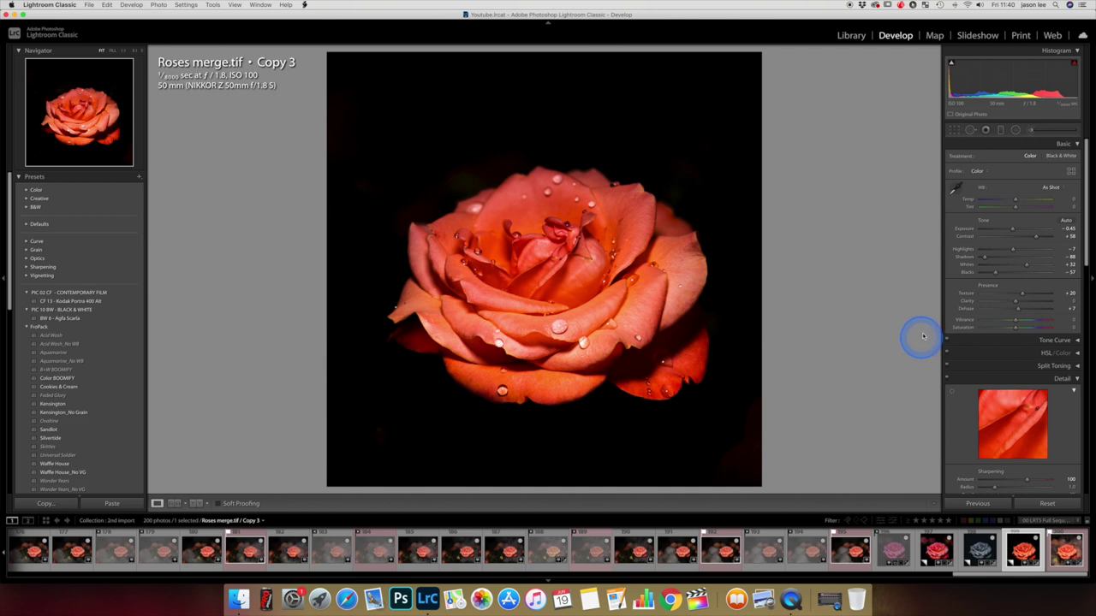
# - Paint a hue shift of −23.0 over all the rose's petals with a new adjustment brush to turn them pink
pyautogui.click(1031, 131)
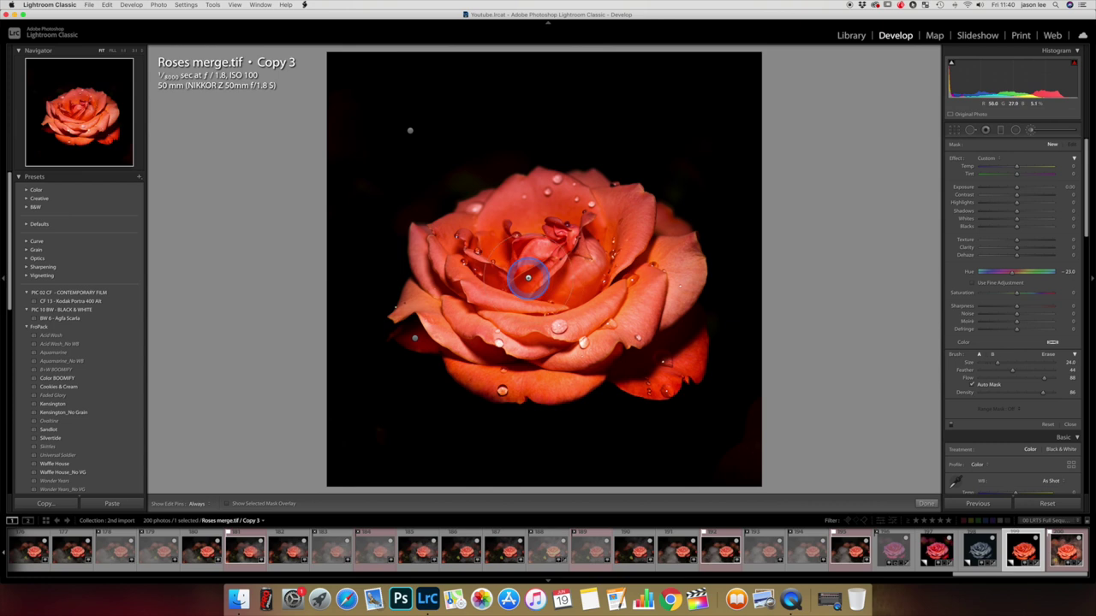
pyautogui.moveTo(508, 271)
pyautogui.mouseDown()
pyautogui.moveTo(472, 287)
pyautogui.moveTo(467, 270)
pyautogui.moveTo(481, 253)
pyautogui.moveTo(461, 264)
pyautogui.moveTo(553, 229)
pyautogui.moveTo(536, 224)
pyautogui.moveTo(498, 243)
pyautogui.moveTo(560, 212)
pyautogui.moveTo(613, 237)
pyautogui.moveTo(628, 260)
pyautogui.moveTo(618, 230)
pyautogui.moveTo(633, 239)
pyautogui.moveTo(658, 279)
pyautogui.moveTo(500, 357)
pyautogui.moveTo(438, 312)
pyautogui.moveTo(447, 339)
pyautogui.moveTo(511, 369)
pyautogui.moveTo(553, 362)
pyautogui.moveTo(475, 354)
pyautogui.moveTo(676, 355)
pyautogui.moveTo(477, 352)
pyautogui.moveTo(501, 323)
pyautogui.mouseUp()
pyautogui.scroll(-3, 500, 324)
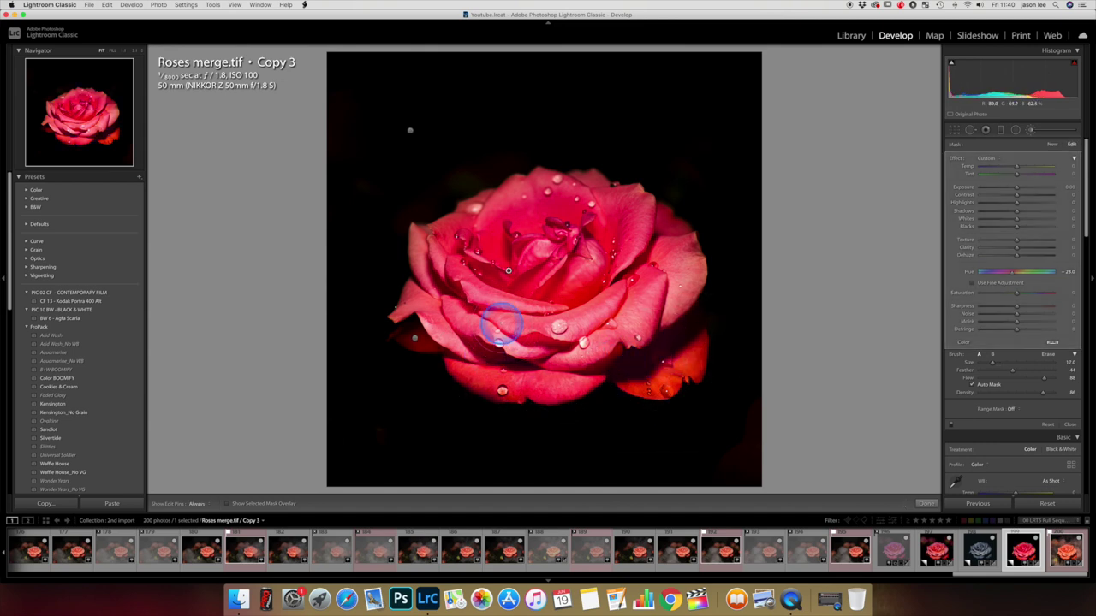
pyautogui.press('h')
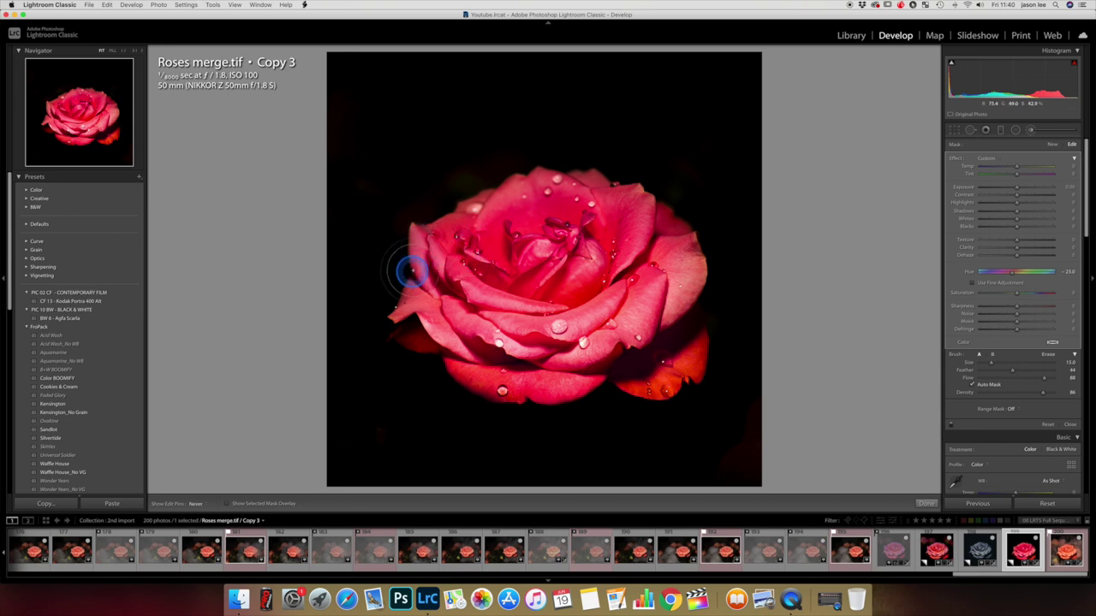
pyautogui.moveTo(434, 234)
pyautogui.mouseDown()
pyautogui.moveTo(472, 209)
pyautogui.moveTo(406, 244)
pyautogui.moveTo(515, 189)
pyautogui.moveTo(617, 181)
pyautogui.moveTo(664, 201)
pyautogui.moveTo(673, 264)
pyautogui.moveTo(693, 243)
pyautogui.moveTo(664, 319)
pyautogui.mouseUp()
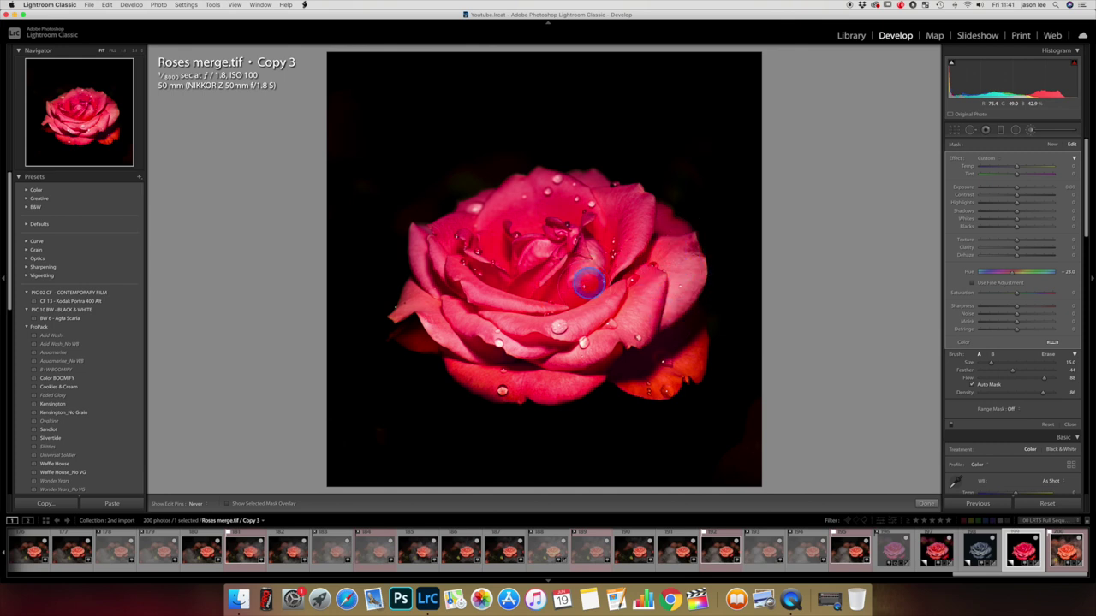
pyautogui.moveTo(469, 342)
pyautogui.mouseDown()
pyautogui.moveTo(406, 336)
pyautogui.moveTo(522, 391)
pyautogui.mouseUp()
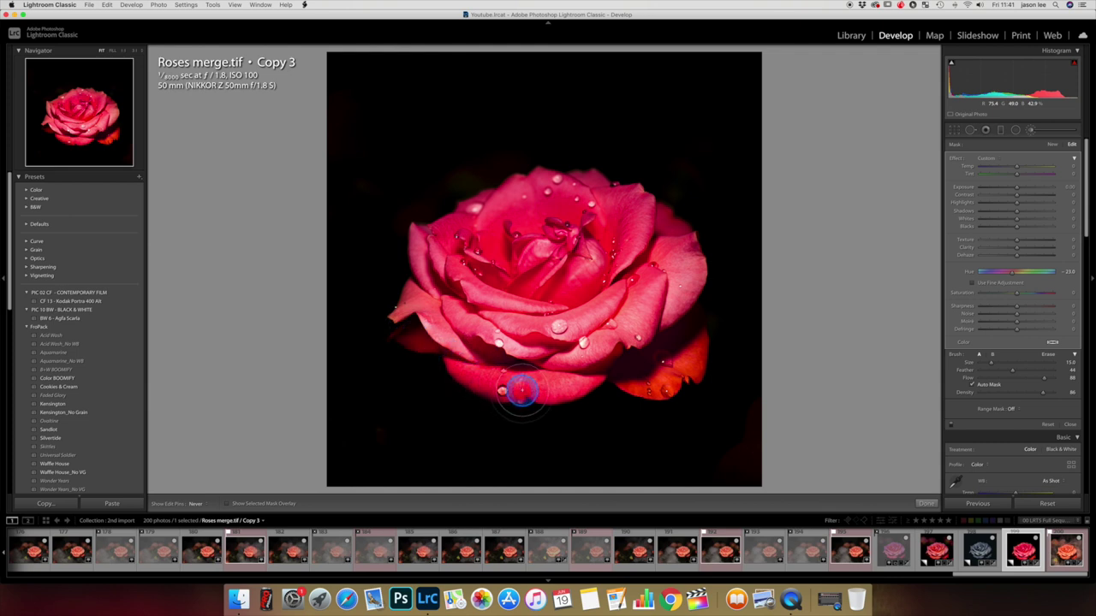
pyautogui.moveTo(408, 328)
pyautogui.mouseDown()
pyautogui.moveTo(454, 328)
pyautogui.moveTo(649, 379)
pyautogui.moveTo(695, 351)
pyautogui.moveTo(671, 384)
pyautogui.moveTo(622, 387)
pyautogui.moveTo(675, 365)
pyautogui.moveTo(672, 358)
pyautogui.moveTo(604, 381)
pyautogui.moveTo(647, 328)
pyautogui.mouseUp()
pyautogui.press('h')
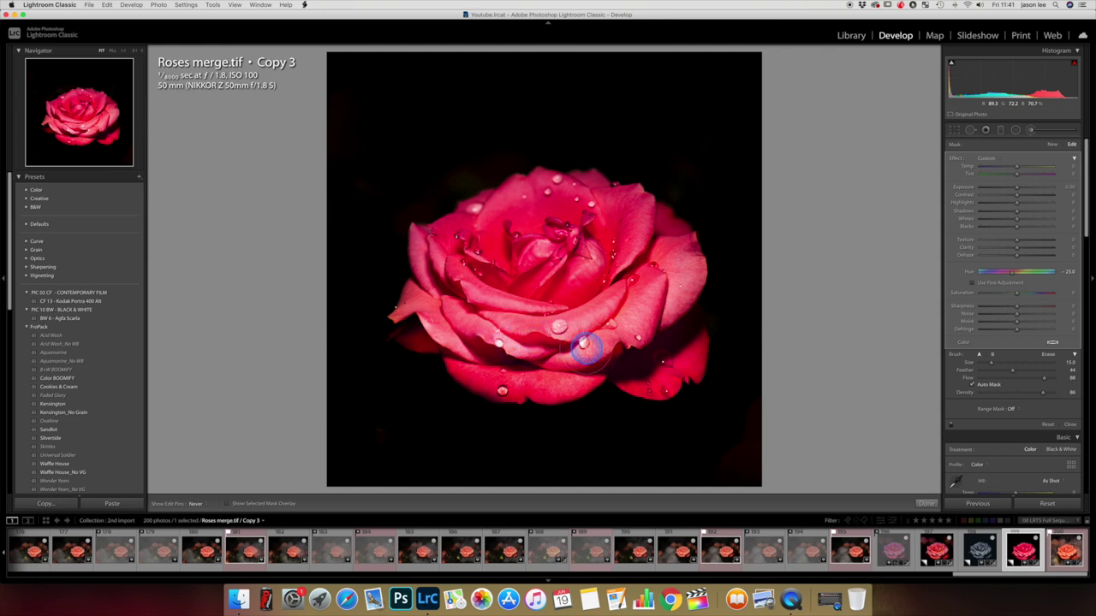
pyautogui.press('h')
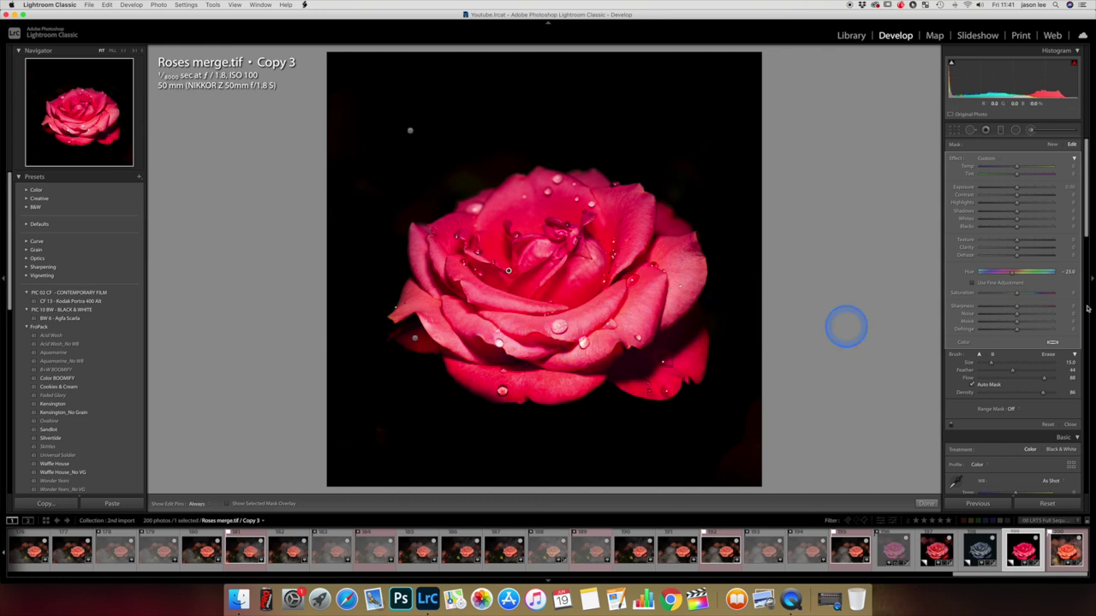
# - Try other hues on the painted petals, settle on a pink hue of −25.3 and close the adjustment brush
pyautogui.moveTo(1014, 275)
pyautogui.mouseDown()
pyautogui.moveTo(1061, 276)
pyautogui.moveTo(972, 275)
pyautogui.moveTo(1009, 281)
pyautogui.mouseUp()
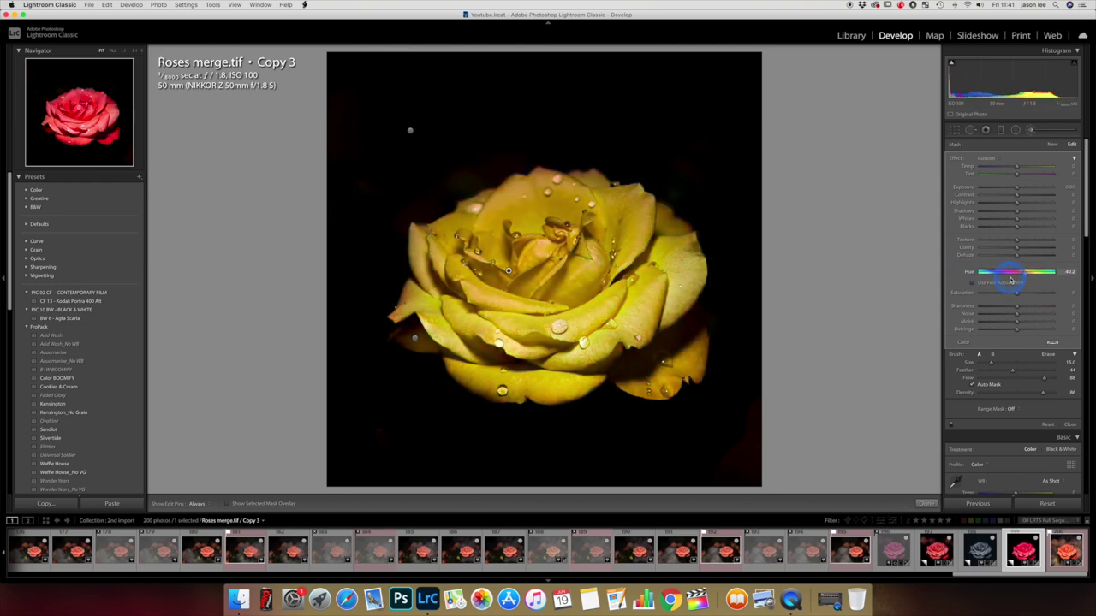
pyautogui.moveTo(1006, 281); pyautogui.dragTo(998, 281)
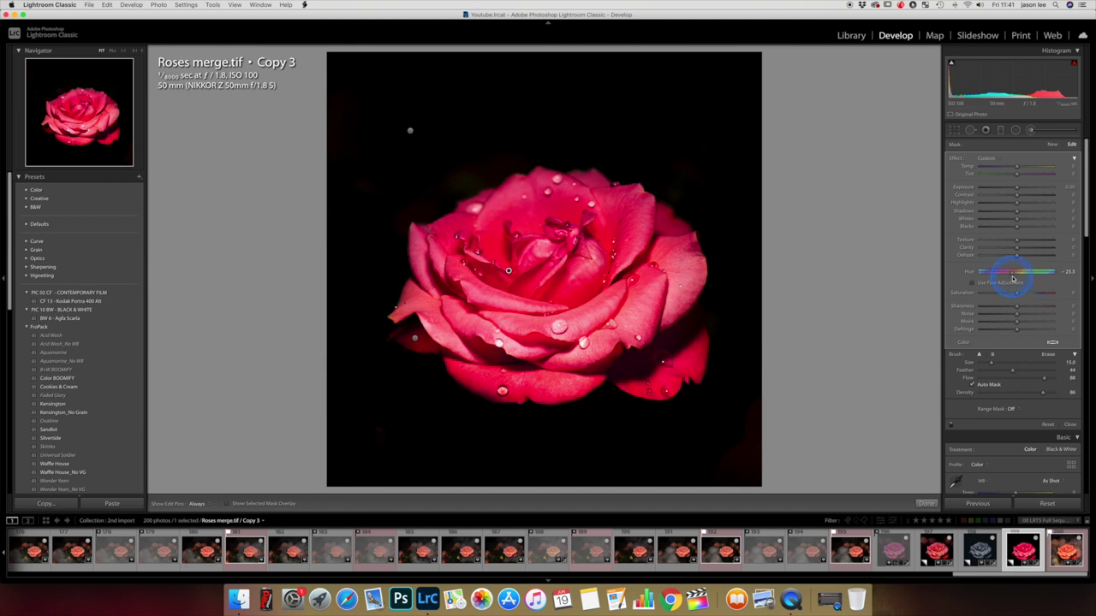
pyautogui.moveTo(1008, 274); pyautogui.dragTo(1012, 275)
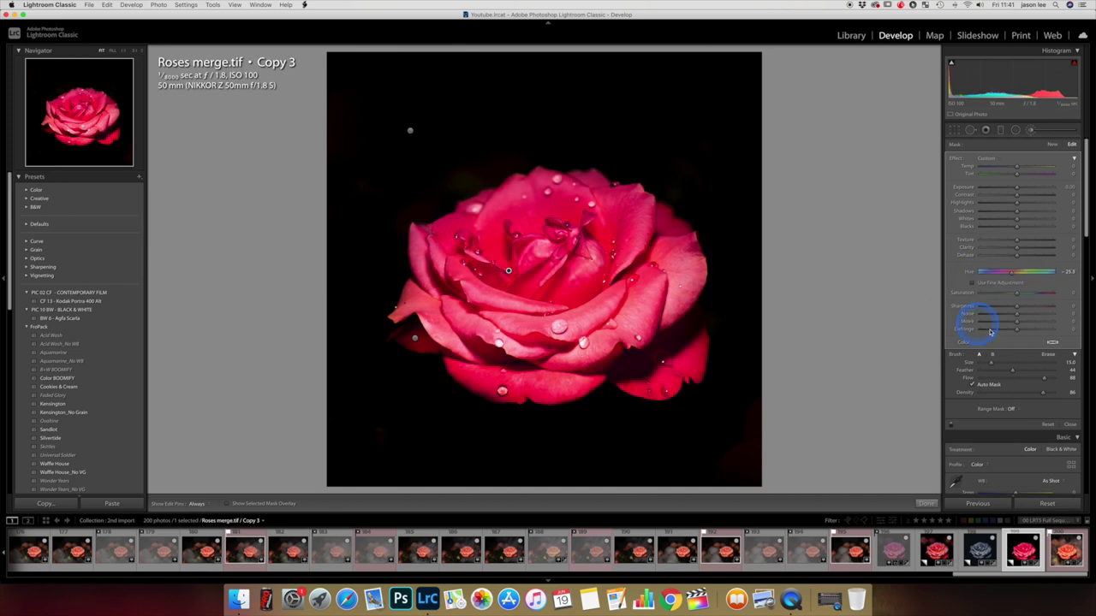
pyautogui.click(923, 505)
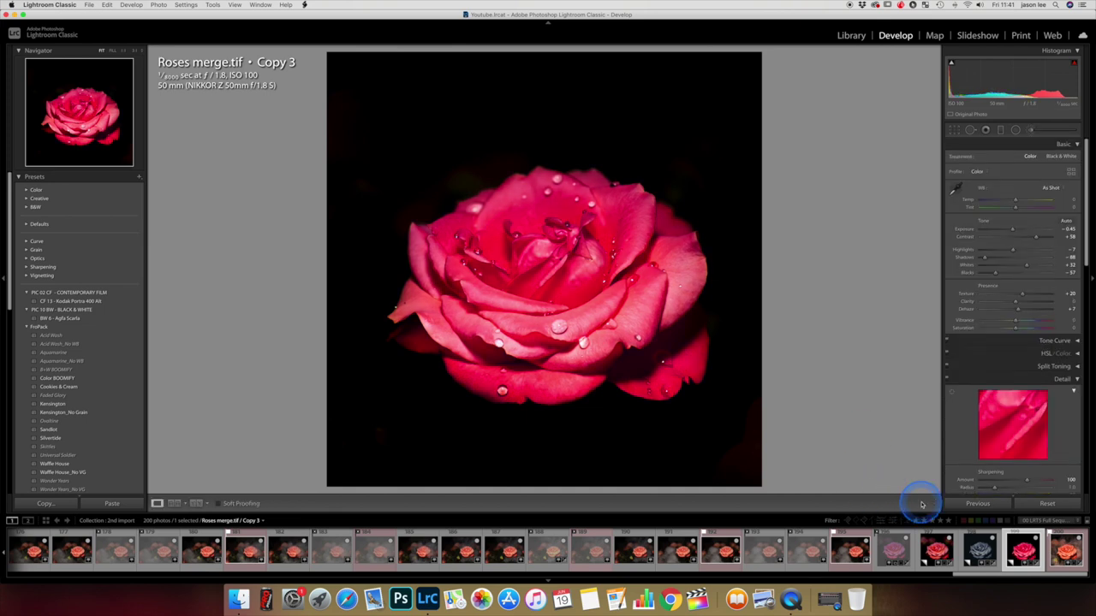